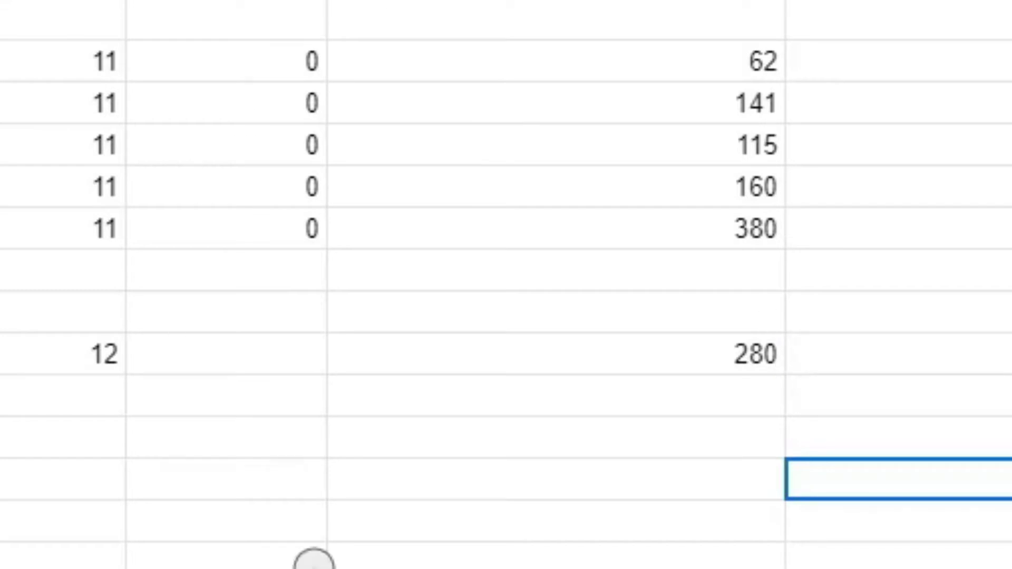
click(313, 560)
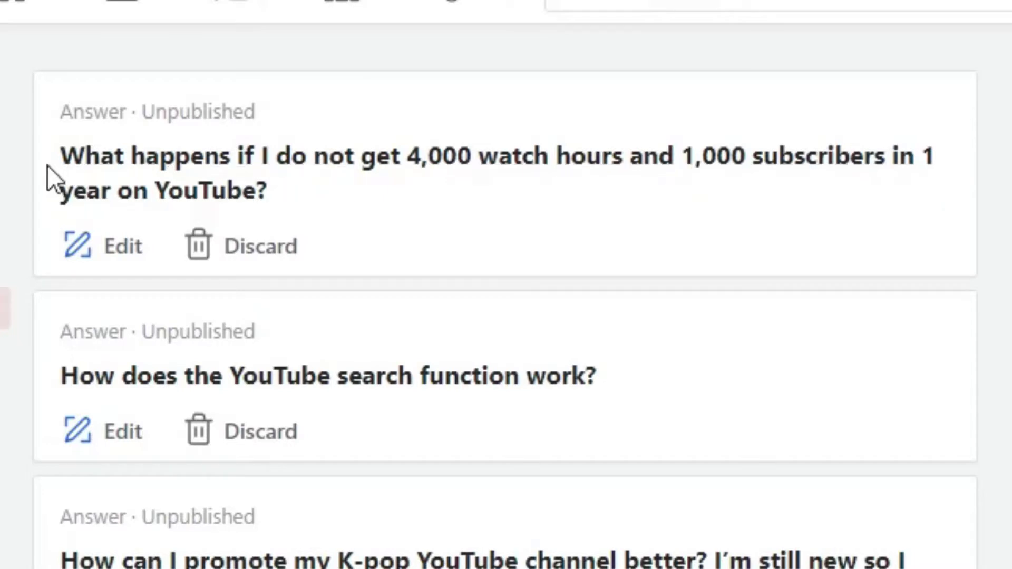
- Copy the Quora draft question about not getting 4,000 watch hours and 1,000 subscribers into Jarvis as the long-form content description
drag(61, 158, 315, 189)
key(ctrl+c)
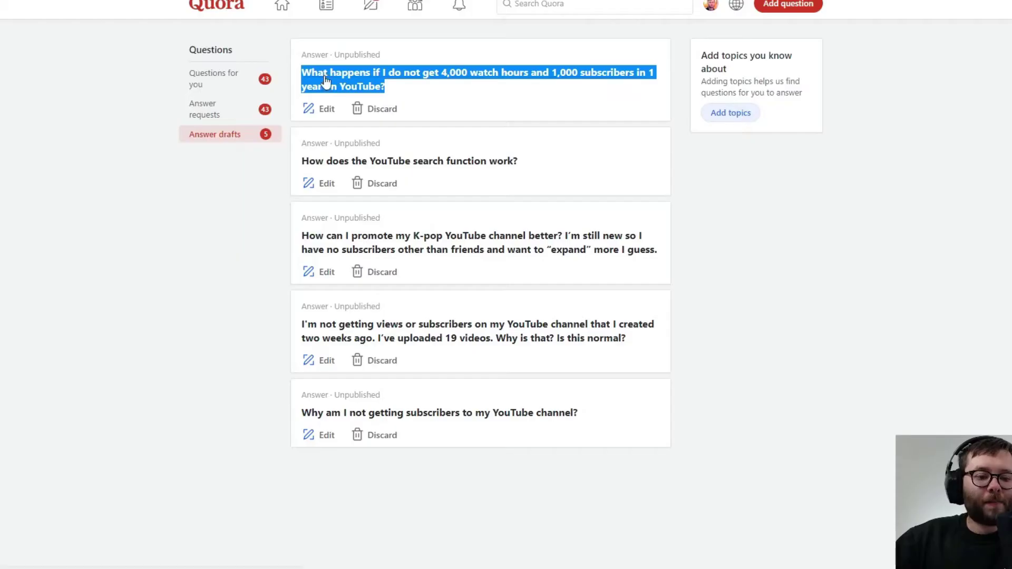
right_click(325, 80)
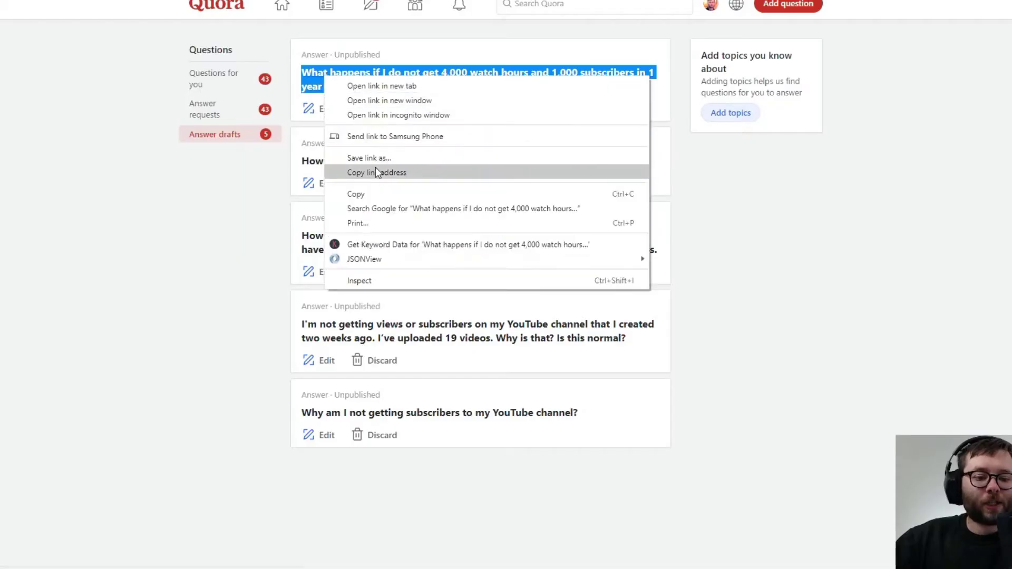
click(375, 167)
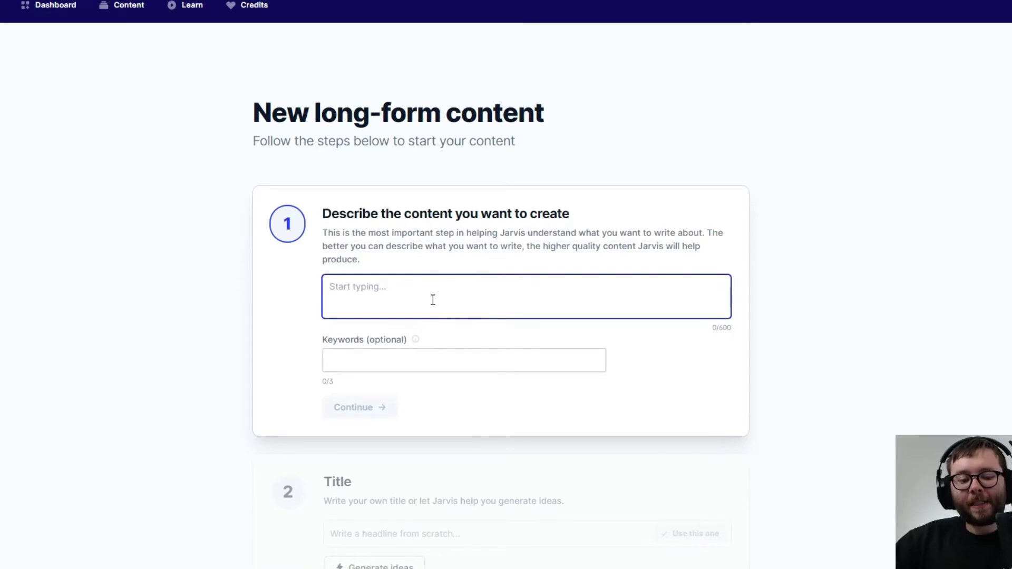
key(ctrl+v)
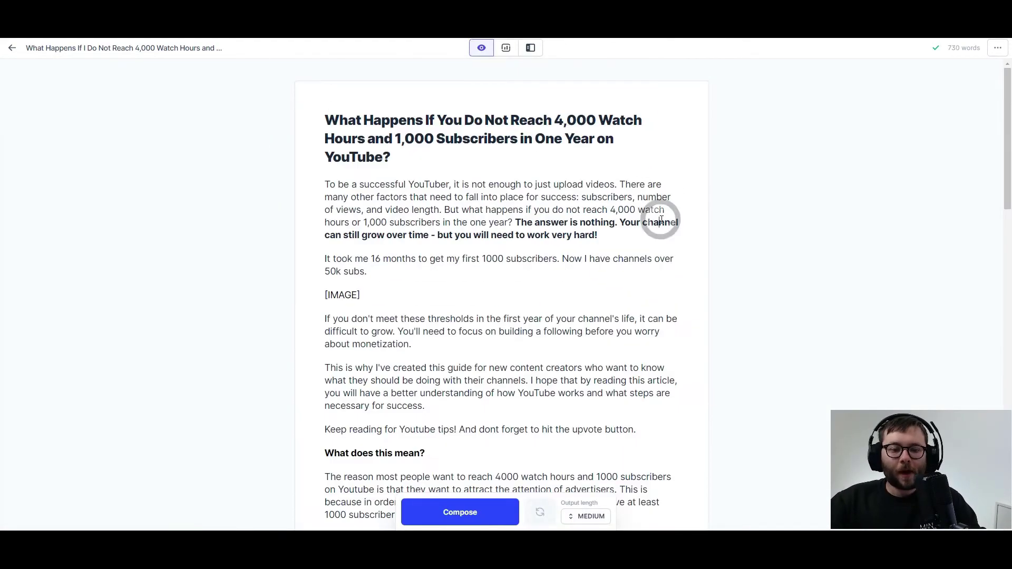
- Review the finished answer about not reaching 4,000 watch hours and 1,000 subscribers, and post it on Quora
scroll(568, 266, down, 15)
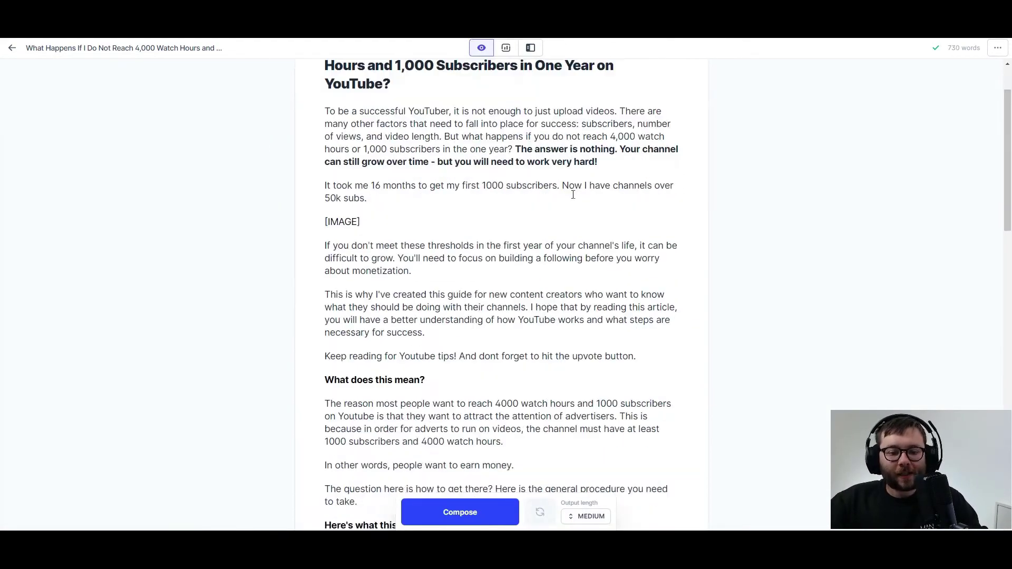
scroll(568, 266, up, 15)
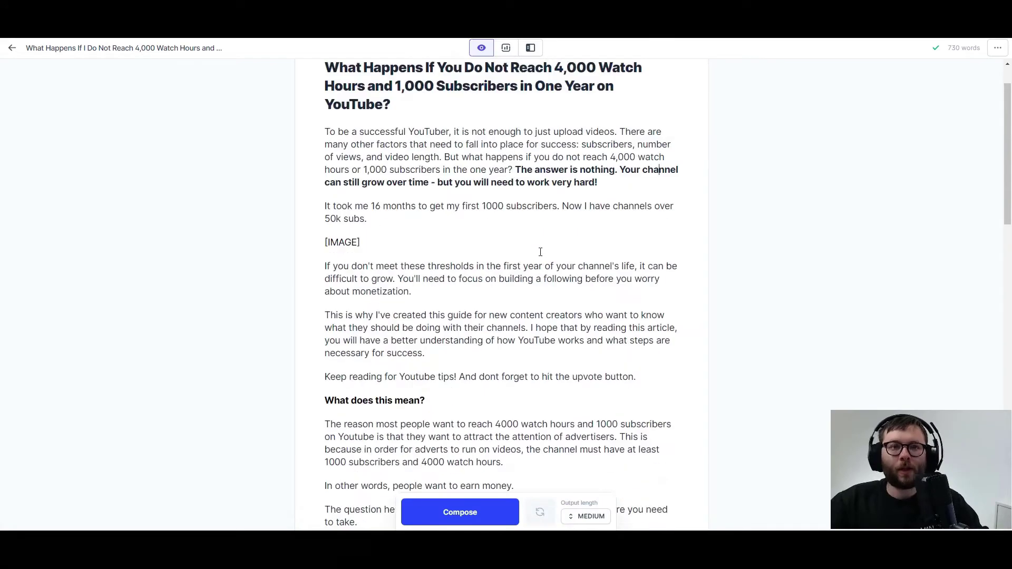
scroll(538, 253, down, 20)
scroll(559, 289, up, 15)
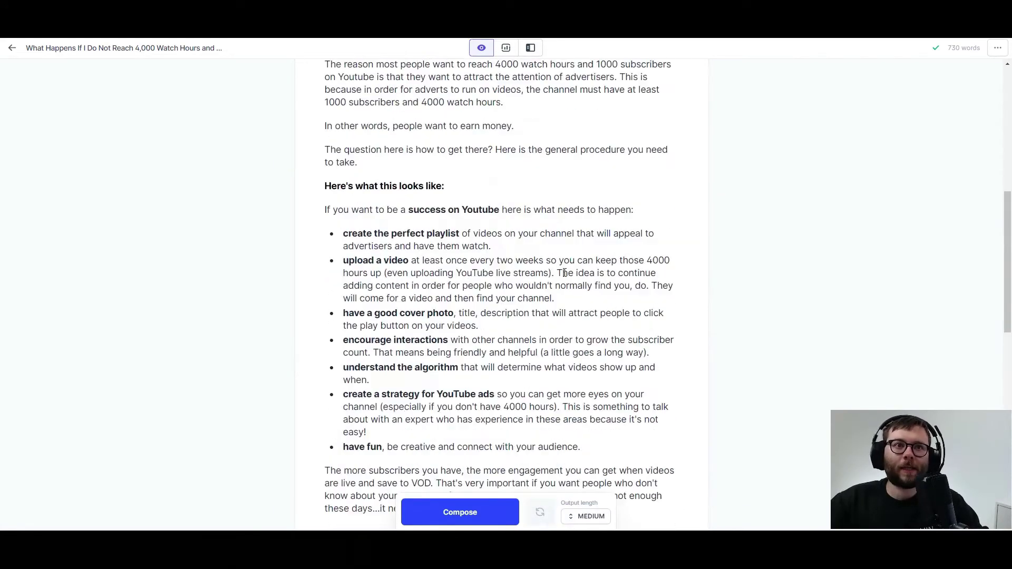
click(260, 294)
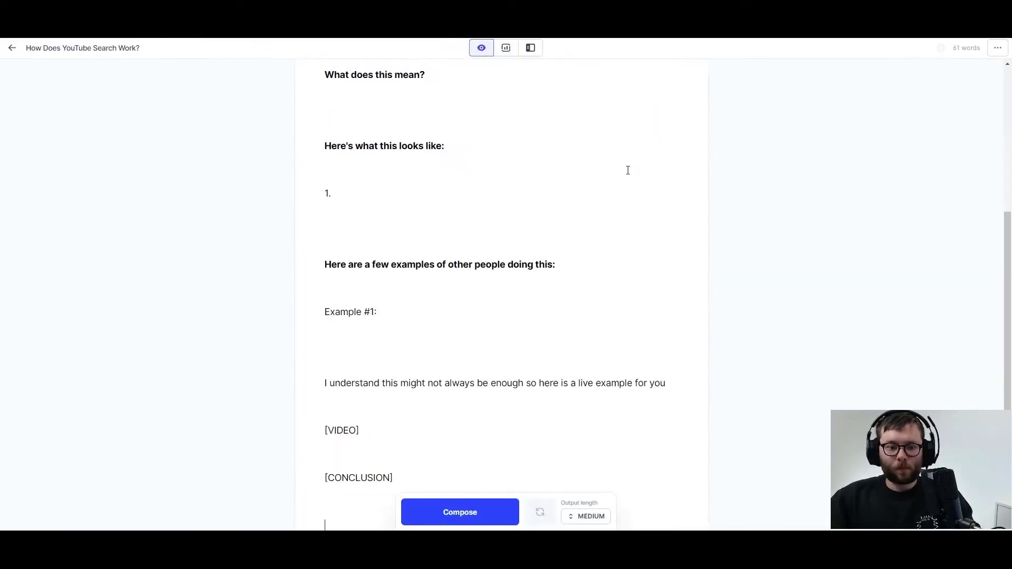
- Replace the [INTRO] placeholder with an introduction on how YouTube search works, and have Jarvis generate explanatory points about the search function
drag(359, 170, 330, 170)
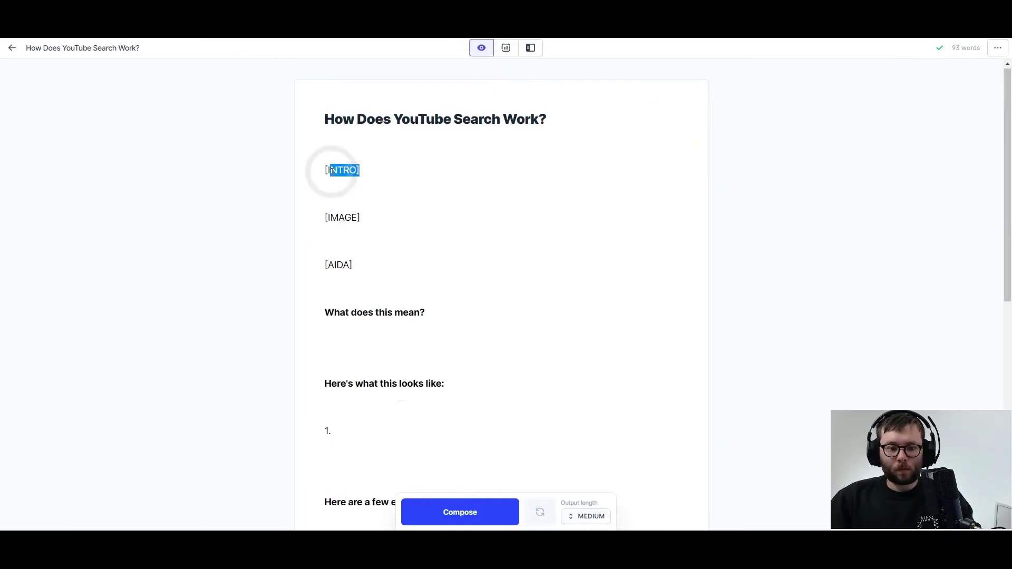
text(How does the YouTube search function work? You may be wondering how to find videos on YouTube. When you type in a search term or something that interests you, what pops up first? Is it just a list of videos with no organization or is there some other kind of system involved? The answer might surprise you!)
key(ctrl+Return)
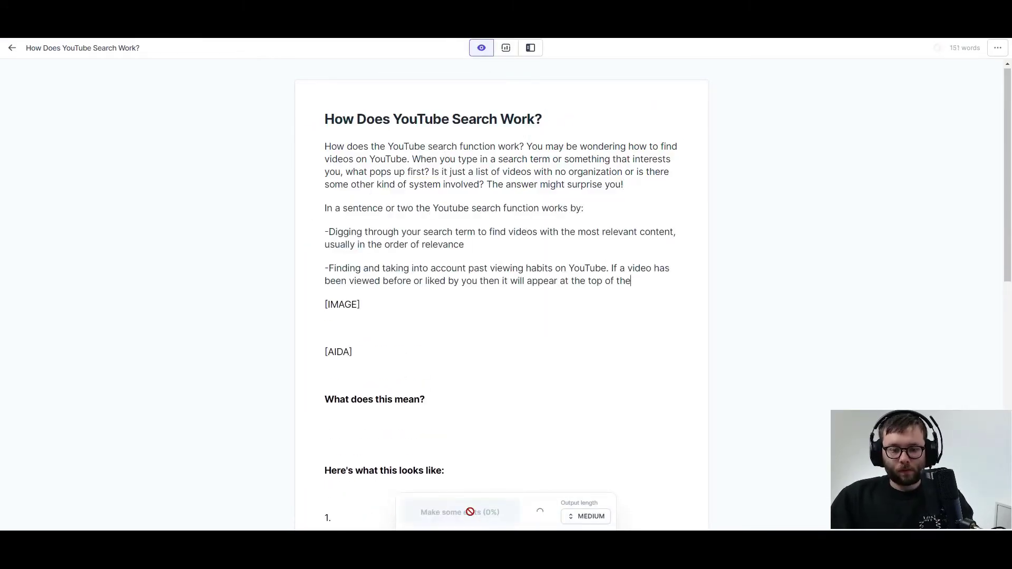
key(ctrl+Return)
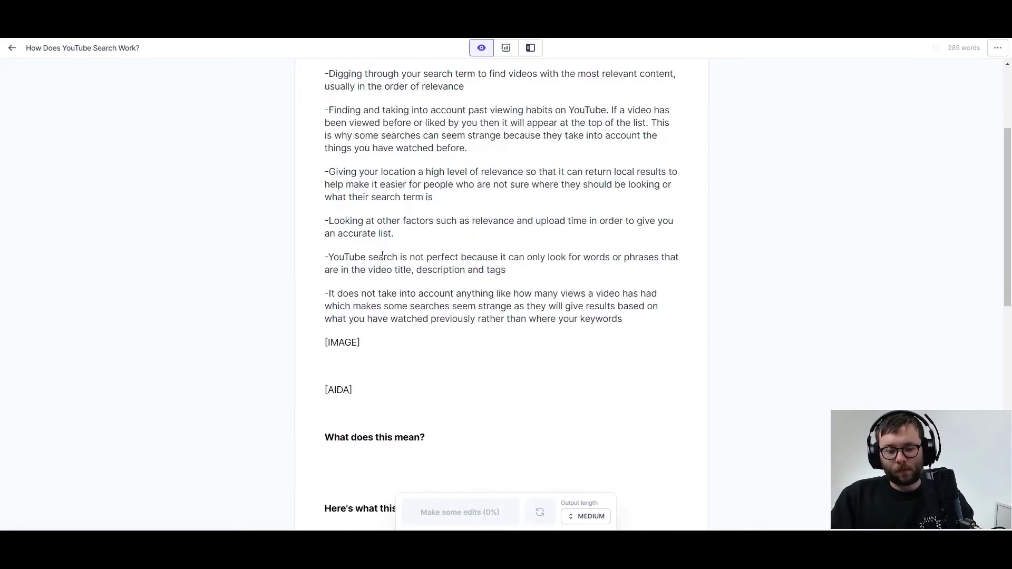
key(ctrl+Return)
- Reword the "In a sentence or two" summary so the search function incorporates video SEO, and have Jarvis continue it
key(ctrl+z)
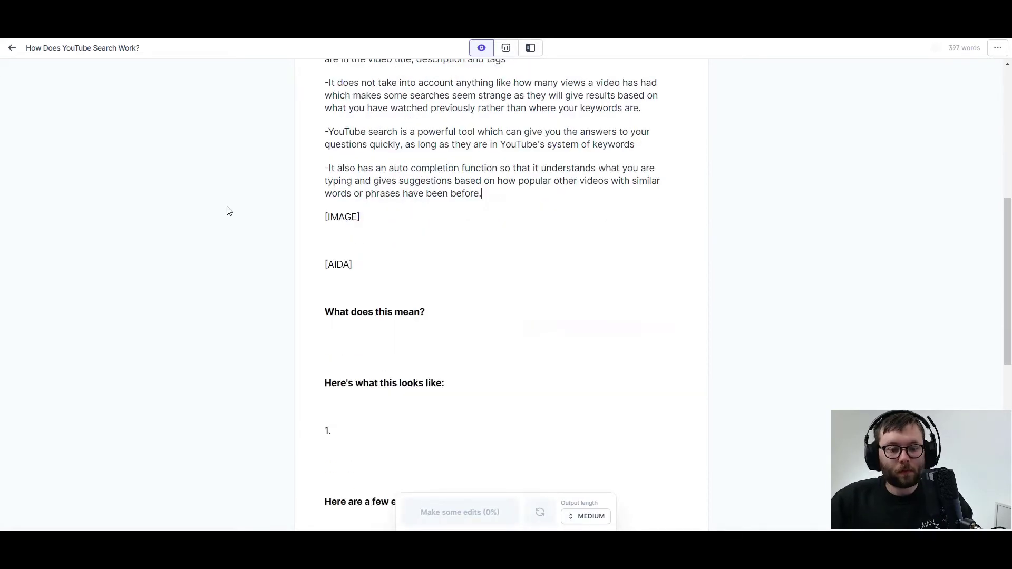
key(BackSpace)
key(BackSpace)
key(BackSpace)
key(BackSpace)
key(BackSpace)
key(BackSpace)
key(BackSpace)
key(BackSpace)
key(BackSpace)
key(ctrl+Return)
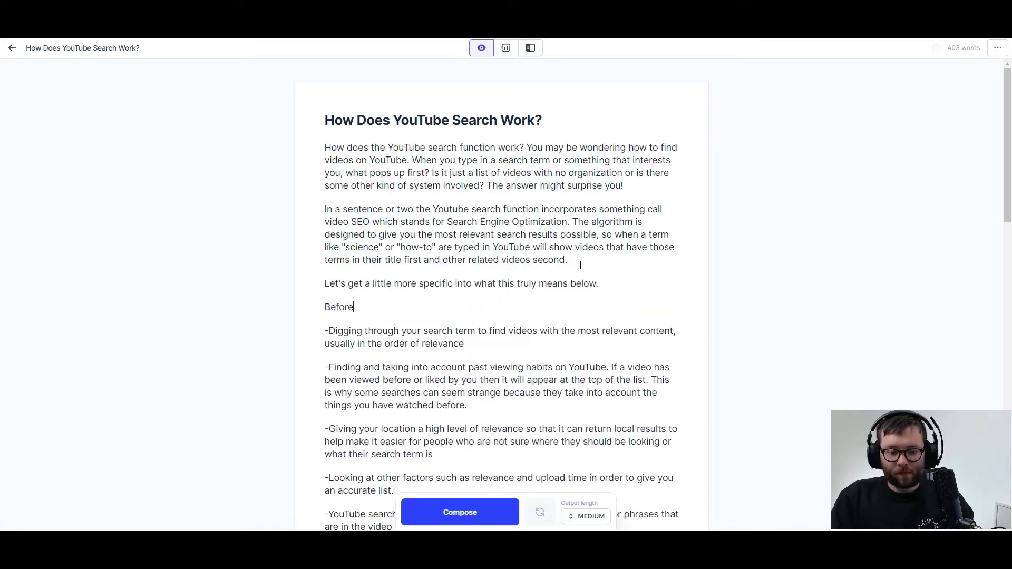
- Add a request to hit the upvote button and the lead-in "A few example of video seo can be seen here:", and compose the examples
text(ase help my profile grow my hitting the upvote button.)
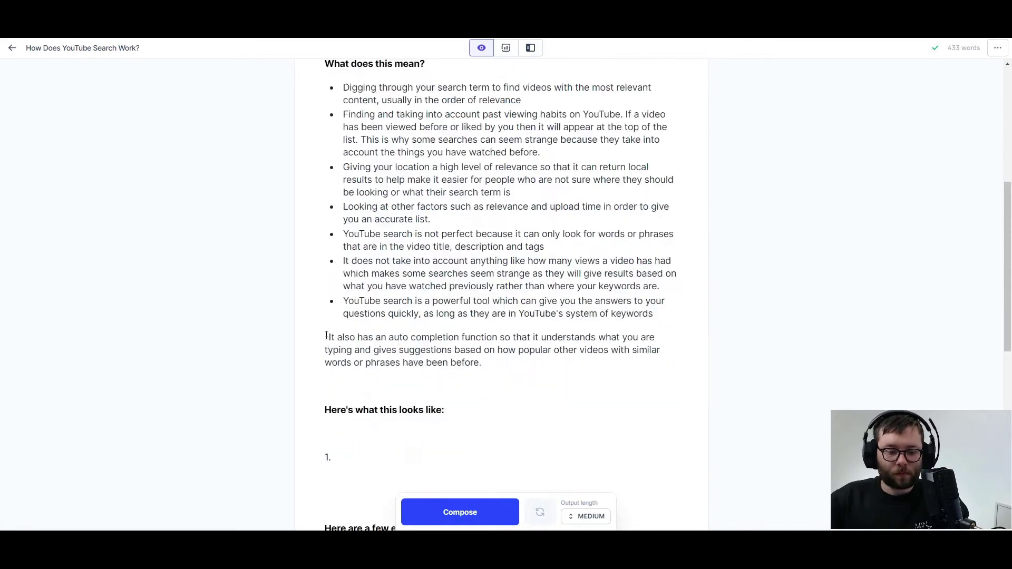
text(A few example of video seo can be seen here:)
click(460, 512)
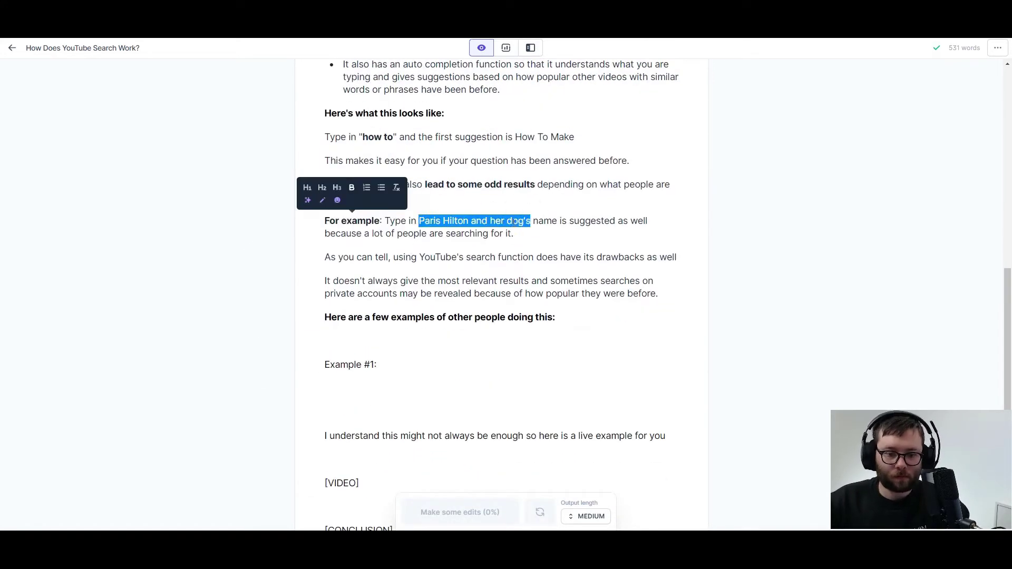
- Generate a Blog Post Conclusion Paragraph on how YouTube search works, with an upvote call to action, for the answer
click(429, 255)
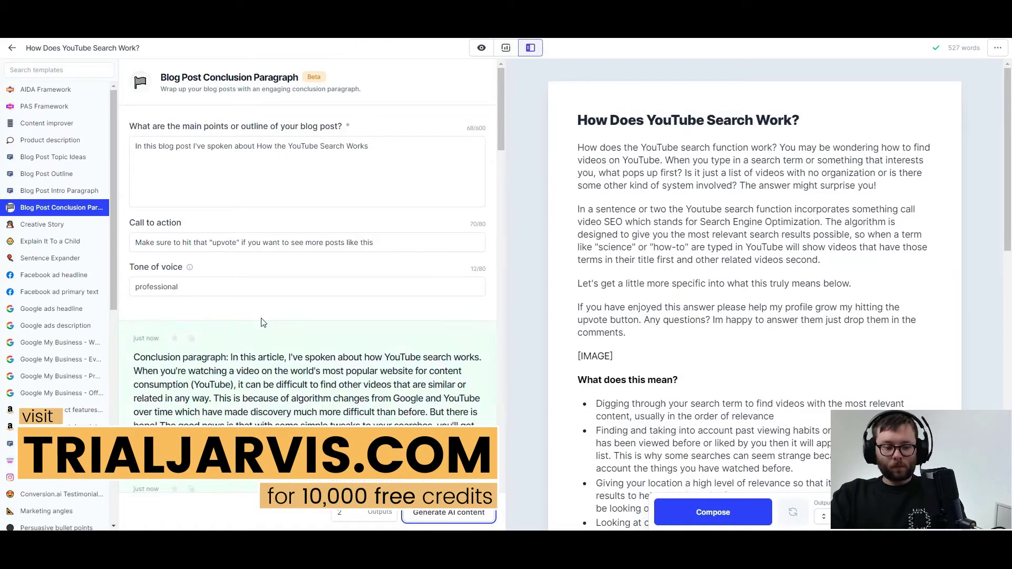
scroll(738, 263, down, 15)
click(605, 283)
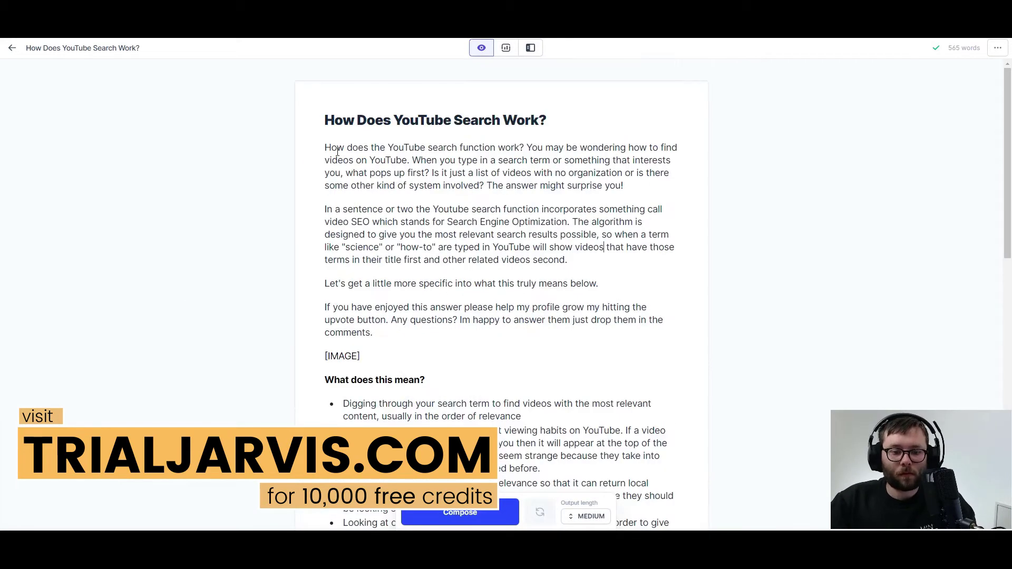
- Bold key phrases such as "what pops up first" in the YouTube search answer, and post the whole text on Quora
drag(345, 173, 427, 172)
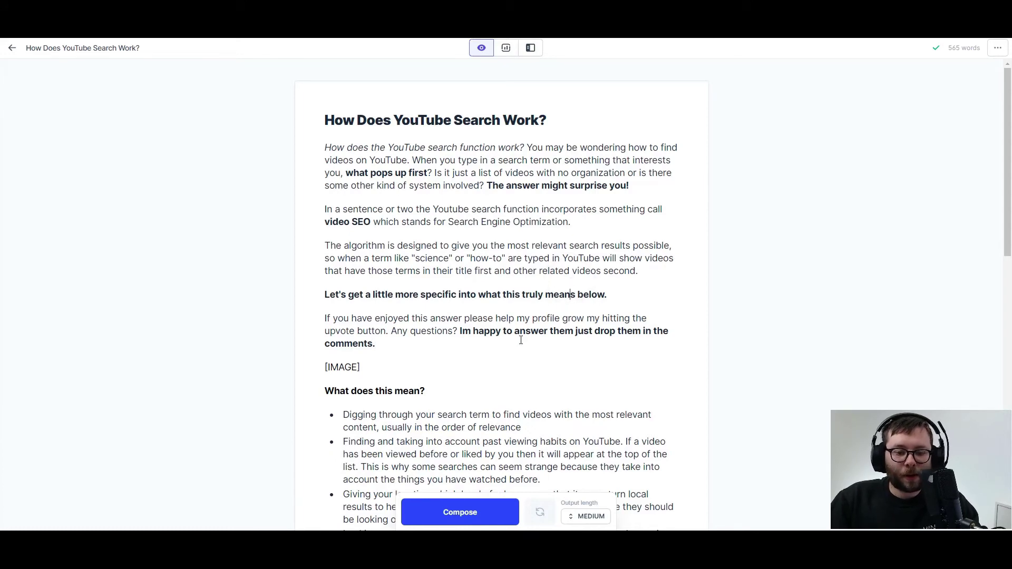
key(ctrl+a)
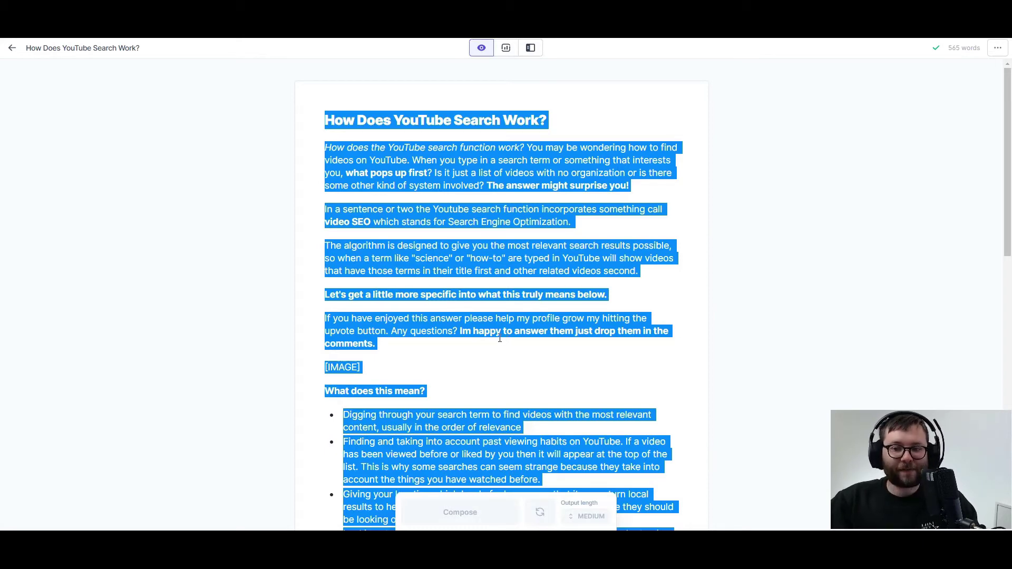
click(259, 295)
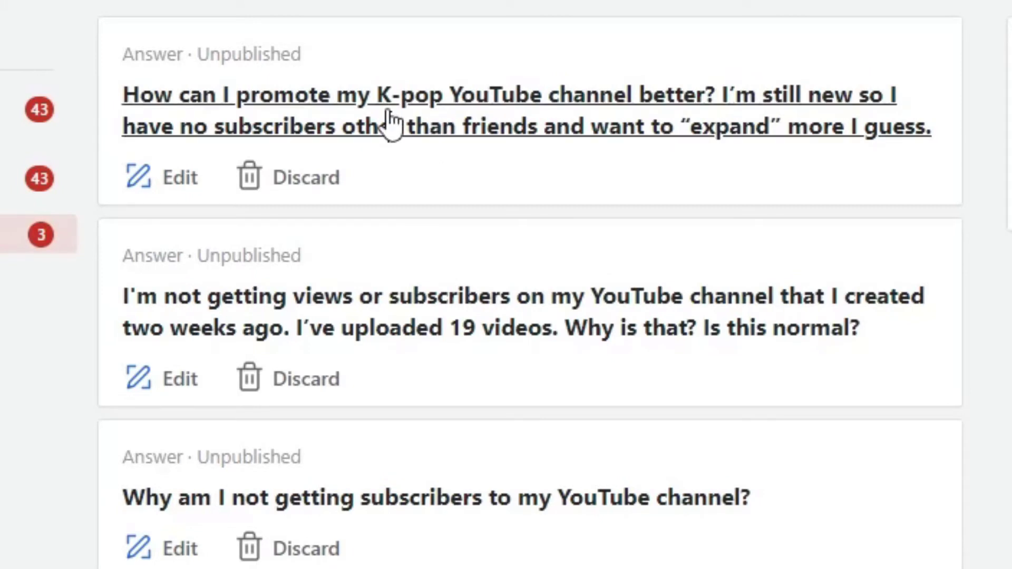
- Open the draft question about promoting a K-pop YouTube channel, and review the existing answer on getting more K-pop channel subscribers
click(598, 129)
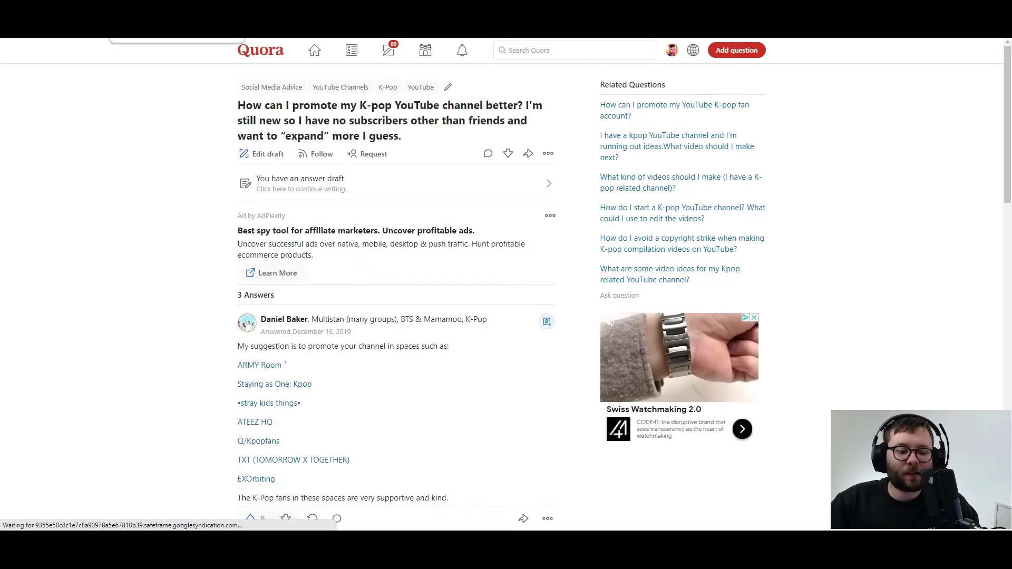
click(158, 2)
scroll(432, 263, down, 2)
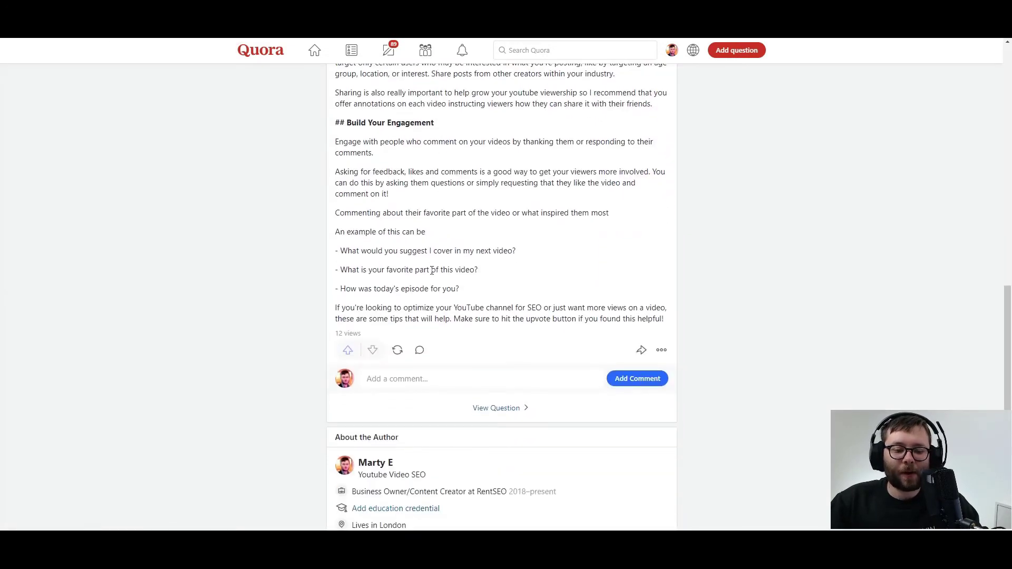
scroll(656, 324, up, 15)
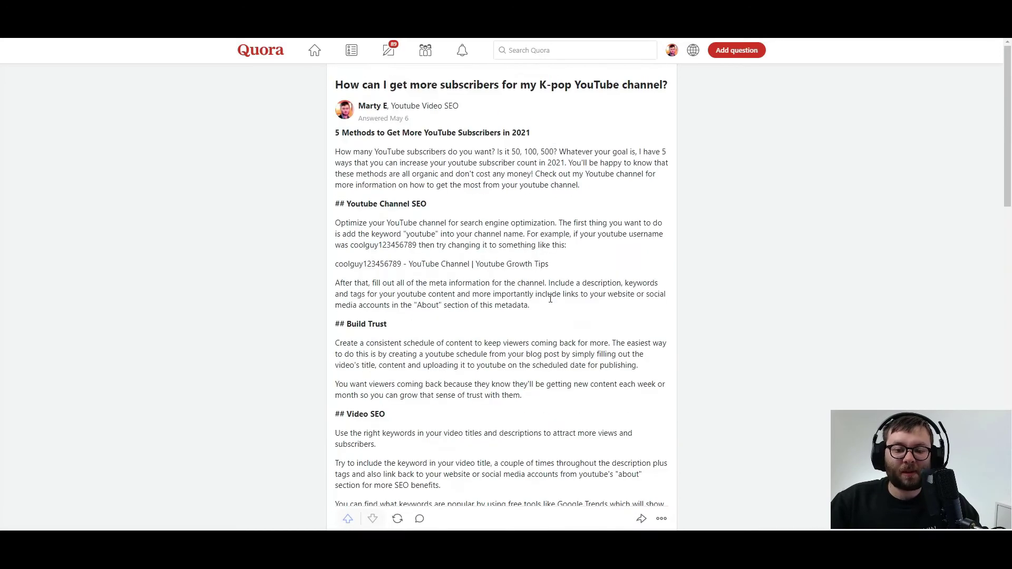
scroll(634, 342, down, 15)
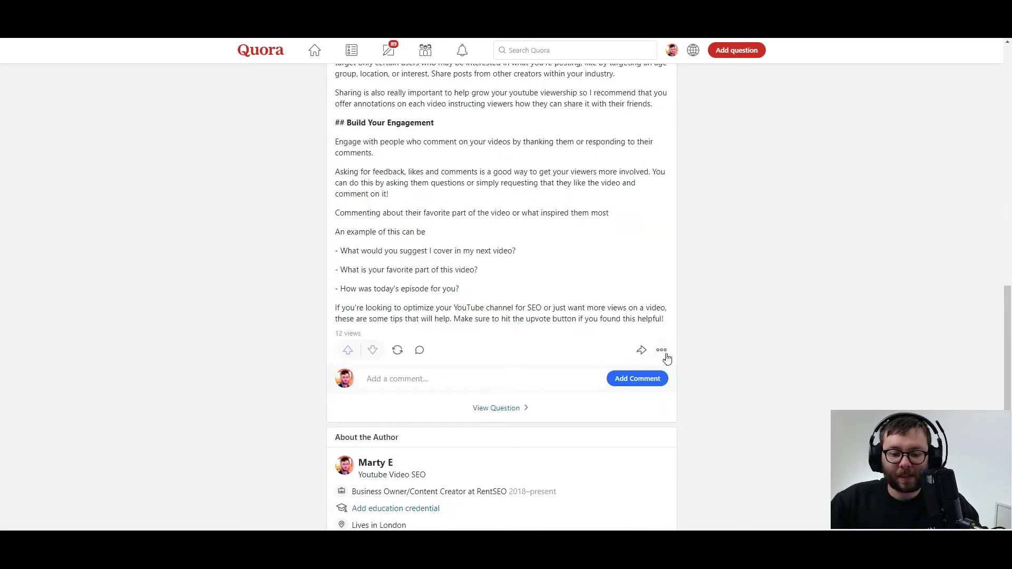
scroll(667, 359, up, 15)
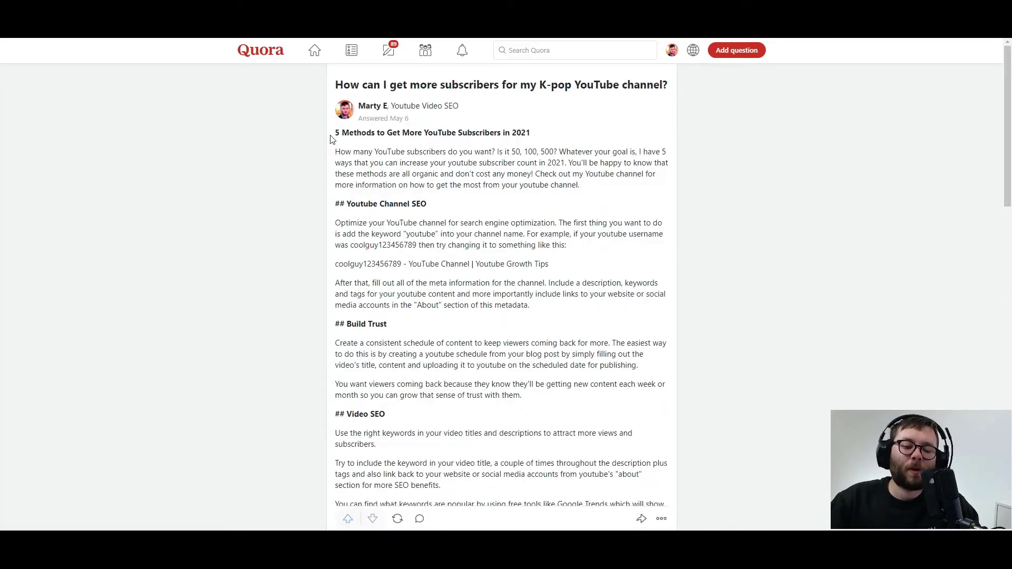
- Reuse the existing answer's heading and introduction in the K-pop promotion question, add a link to that answer and "Good Luck!", and post it
drag(337, 133, 618, 188)
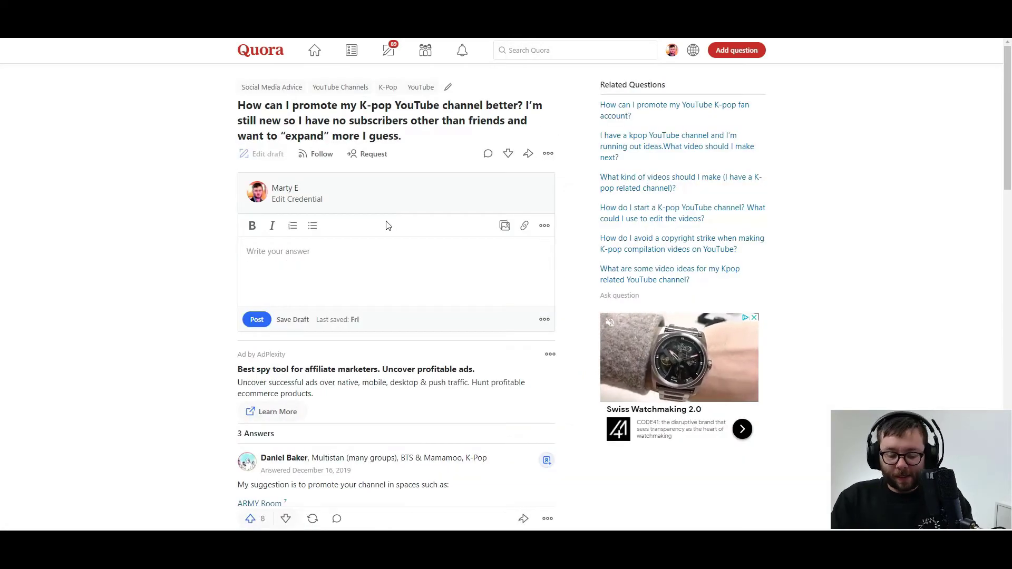
key(ctrl+v)
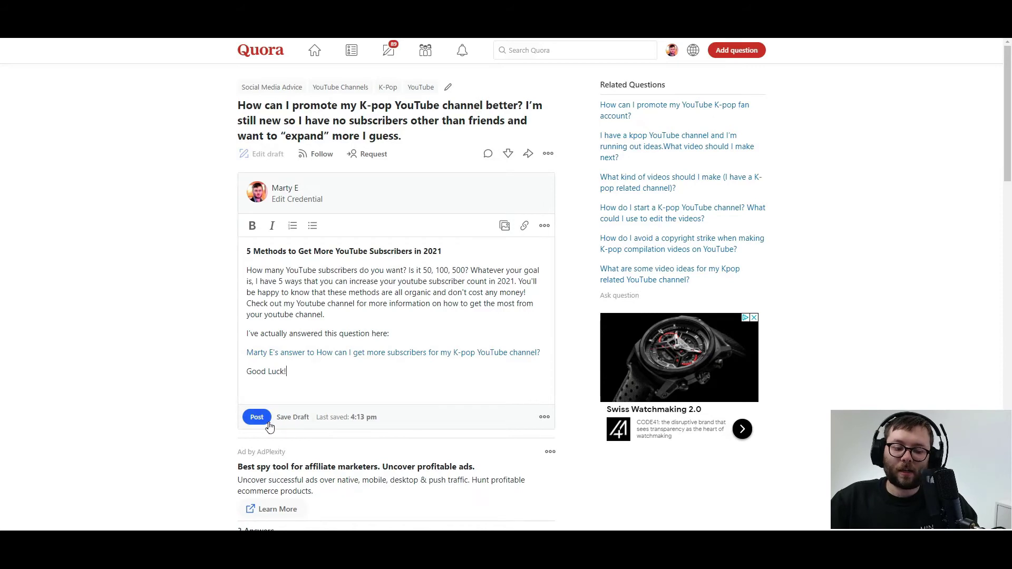
click(262, 419)
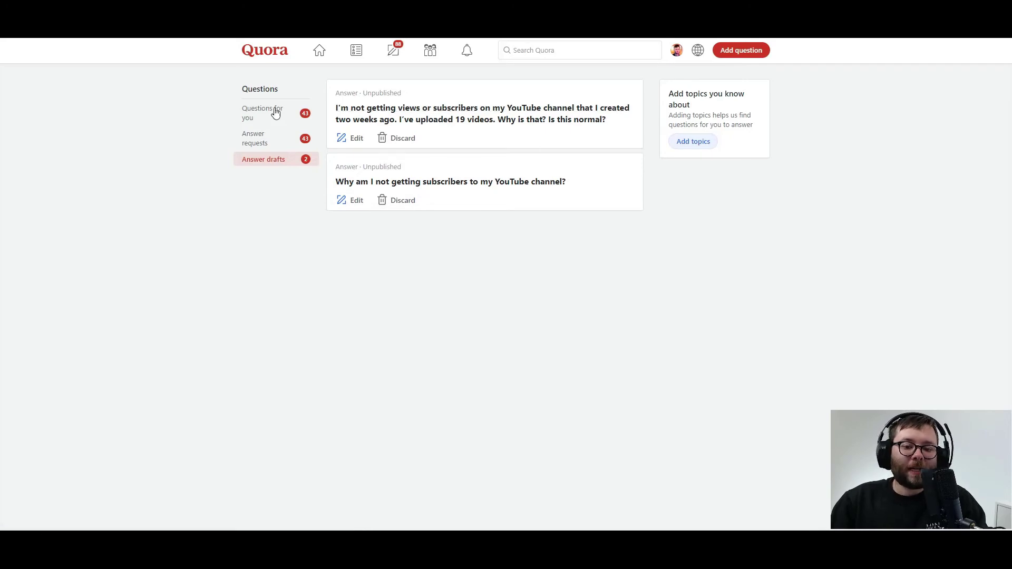
- Open the draft question about 19 uploaded videos getting no views, and select the entire answer written for it in Jarvis
click(492, 121)
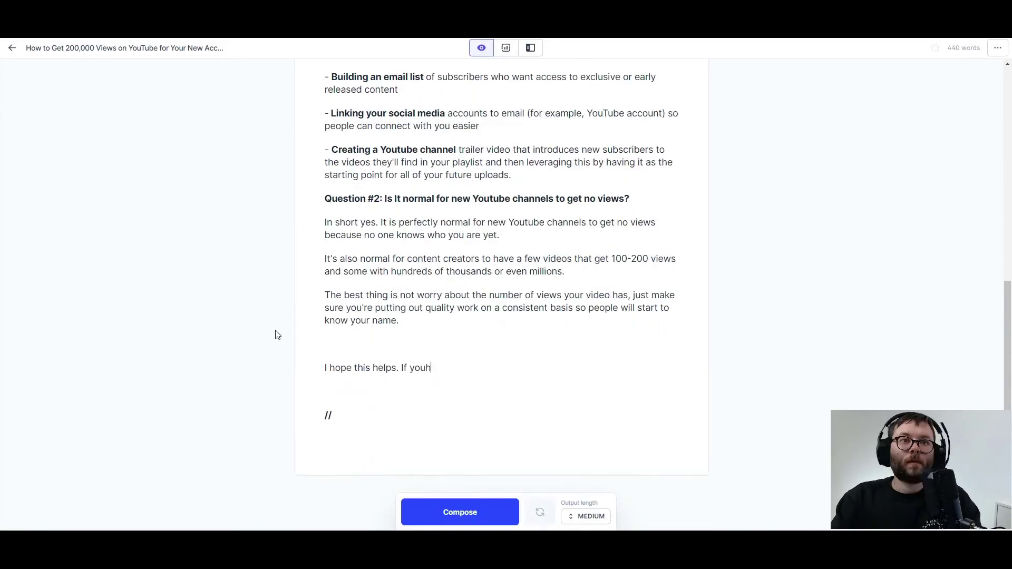
click(604, 211)
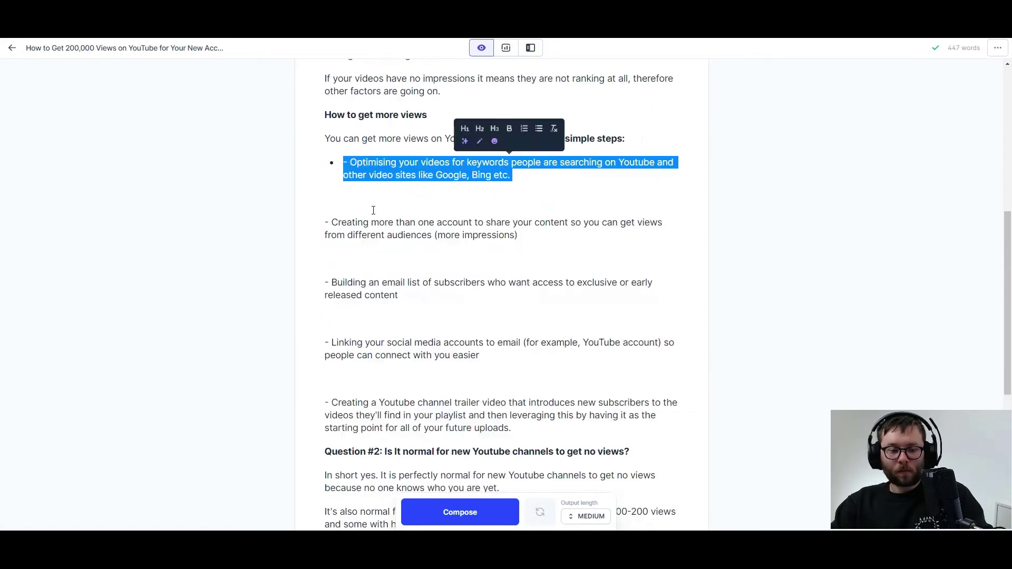
key(ctrl+a)
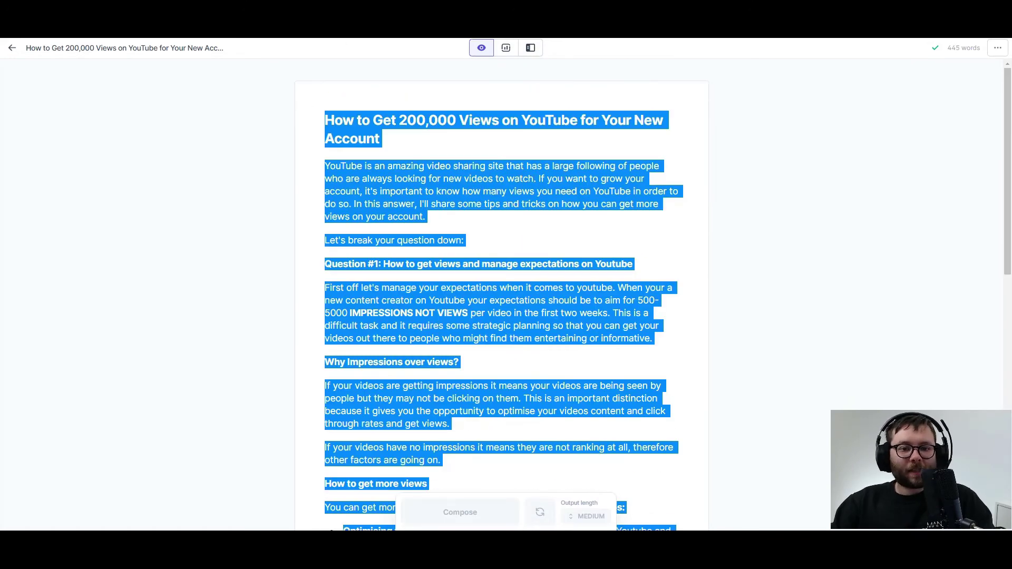